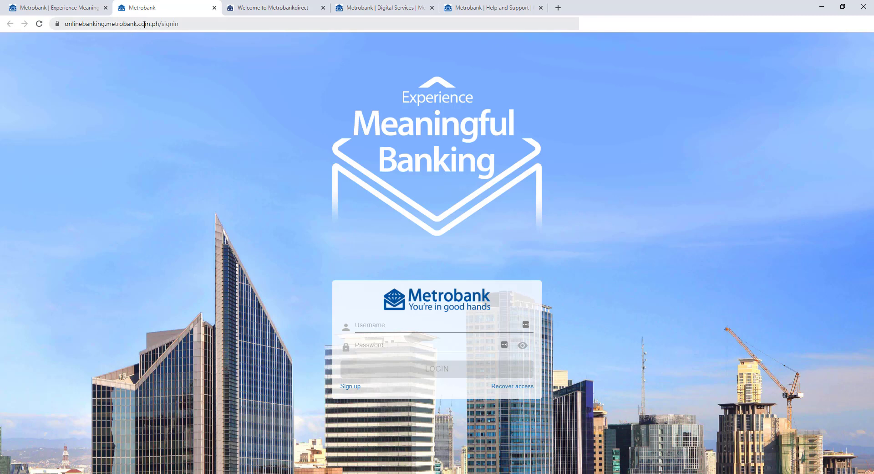
Open Metrobank Online sign-in in a new tab from the metrobank.com.ph LOGIN menu.
drag(159, 24, 69, 23)
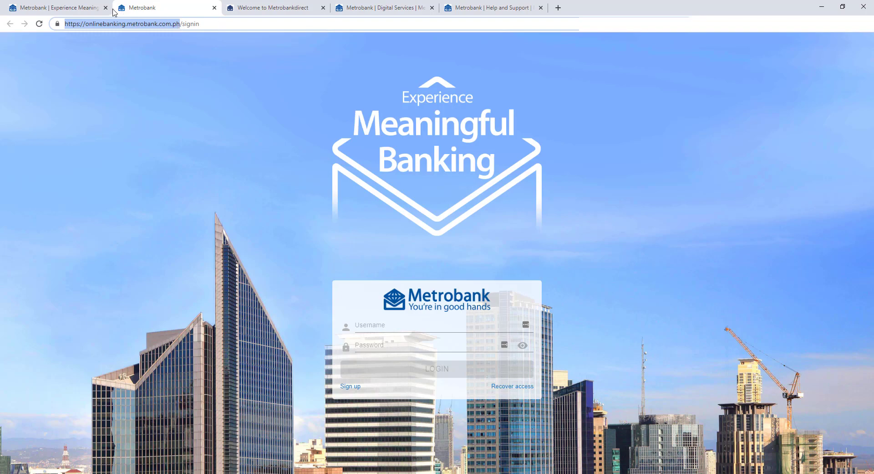
click(91, 8)
click(150, 24)
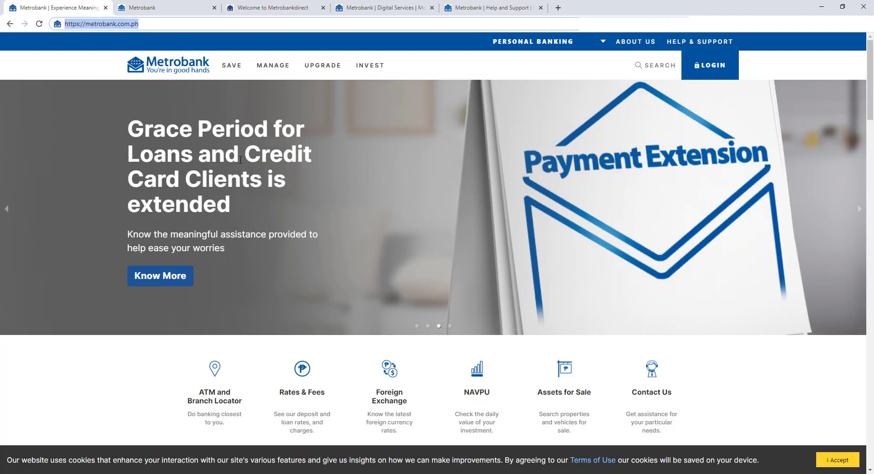
click(706, 70)
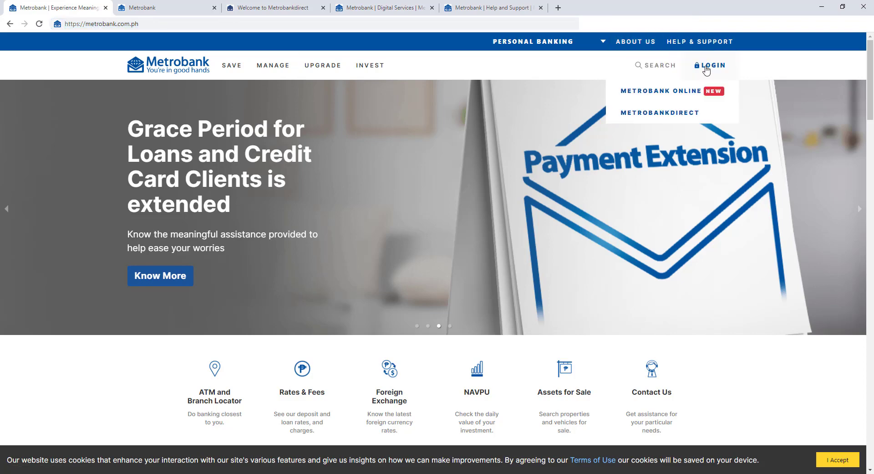
click(673, 96)
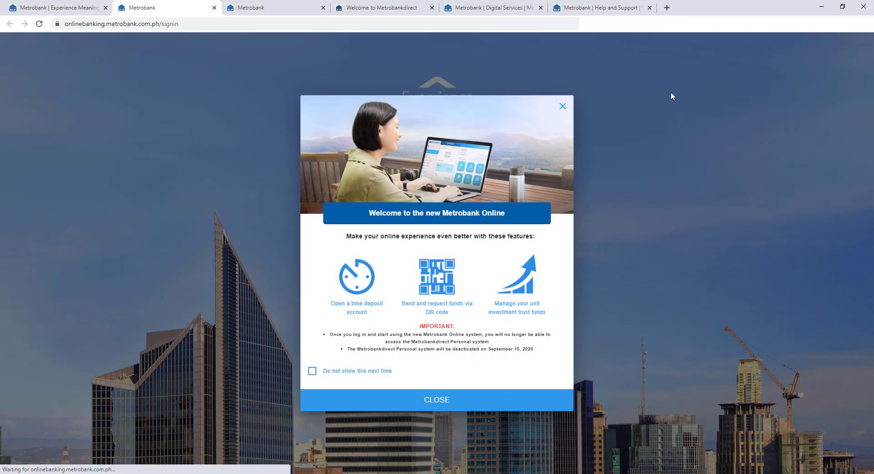
Dismiss the welcome notice and begin Sign Up from the Metrobank Online sign-in page.
click(563, 111)
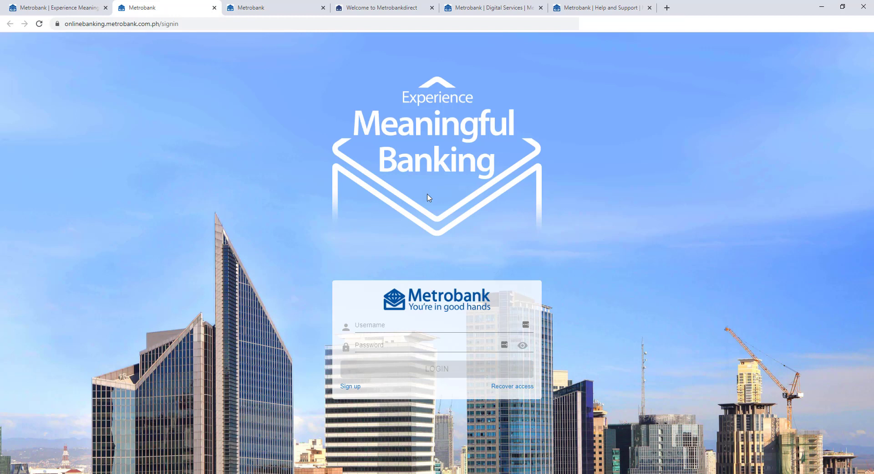
click(263, 7)
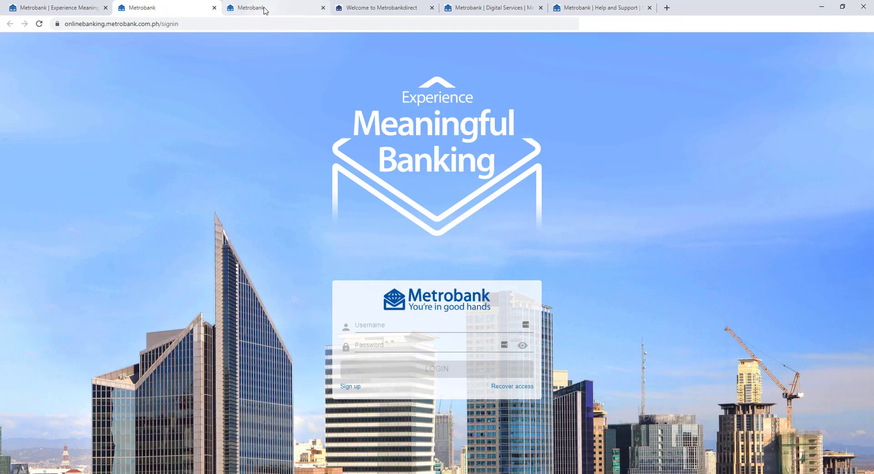
click(181, 6)
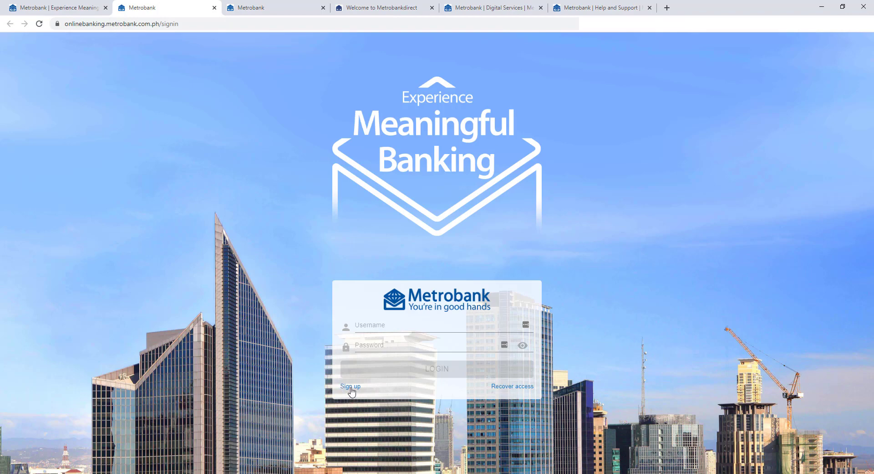
click(350, 387)
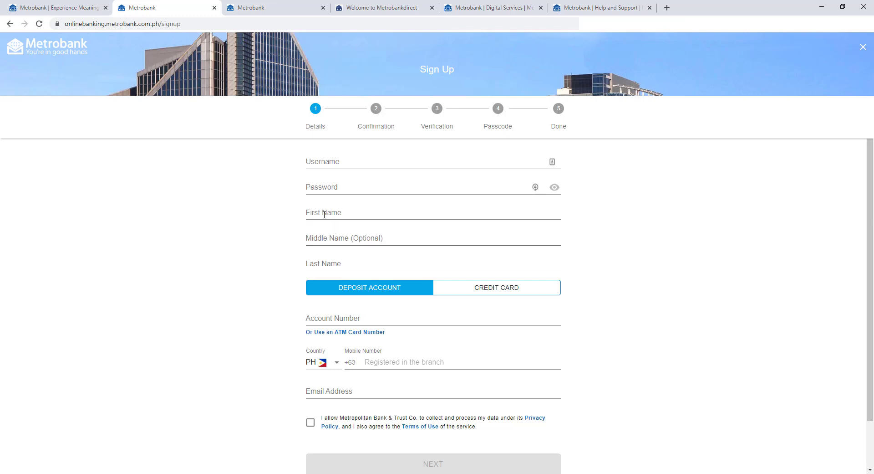
Enter the chosen username in the Sign Up form's Username field.
click(328, 161)
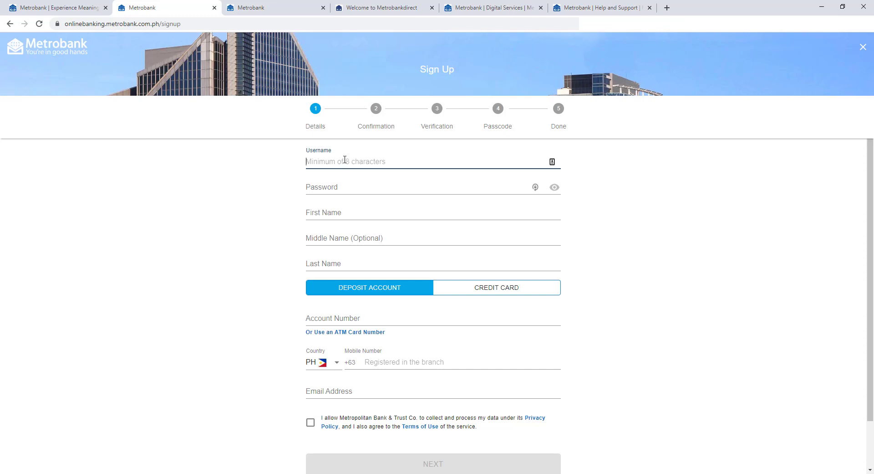
text(iamlulumb10)
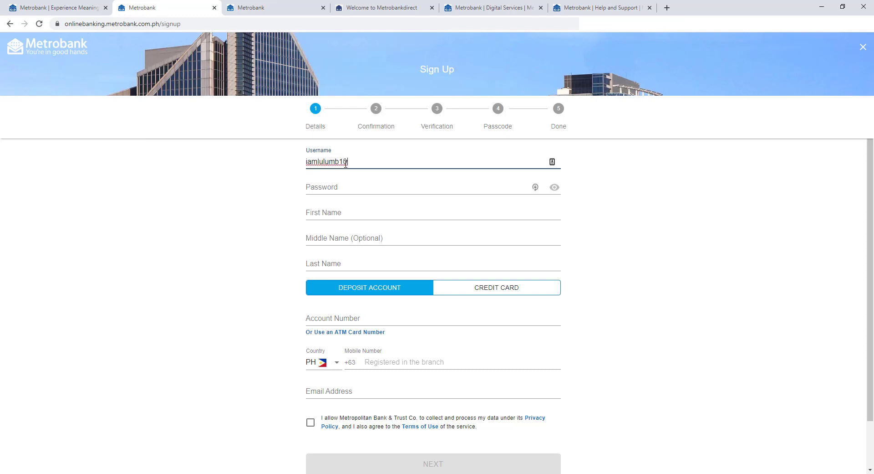
drag(354, 160, 304, 162)
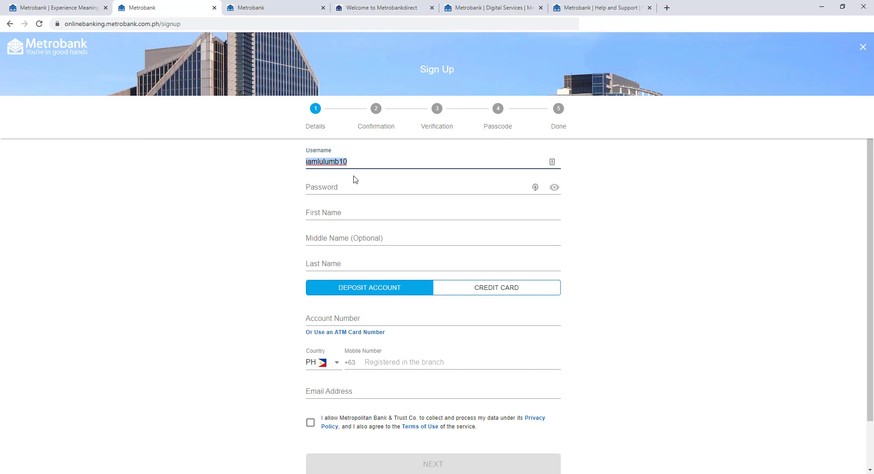
Enter a password meeting all six requirements and briefly reveal it to verify.
click(336, 188)
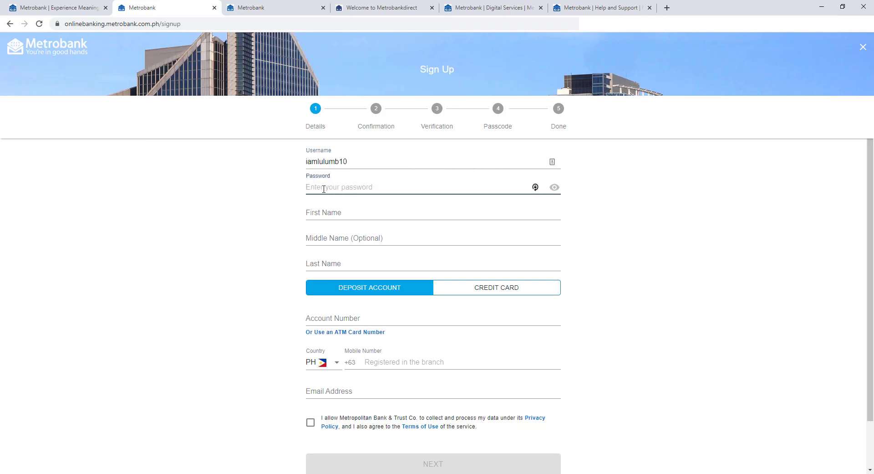
text(••••••••••••)
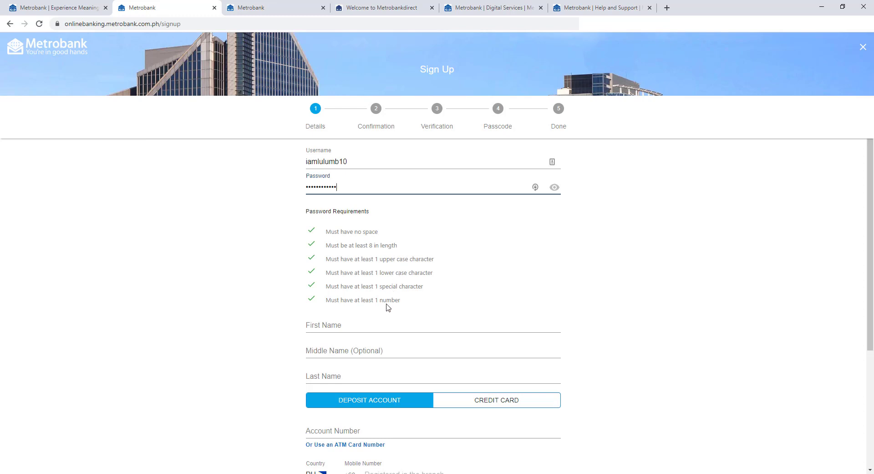
click(553, 192)
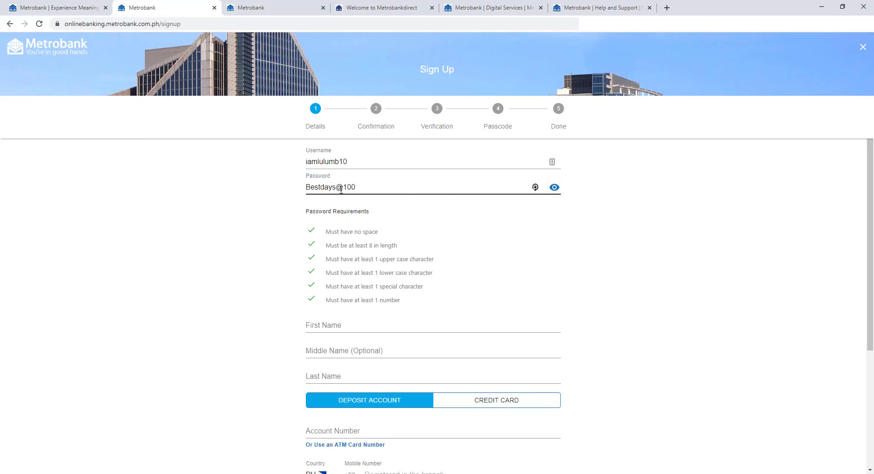
click(557, 191)
click(307, 325)
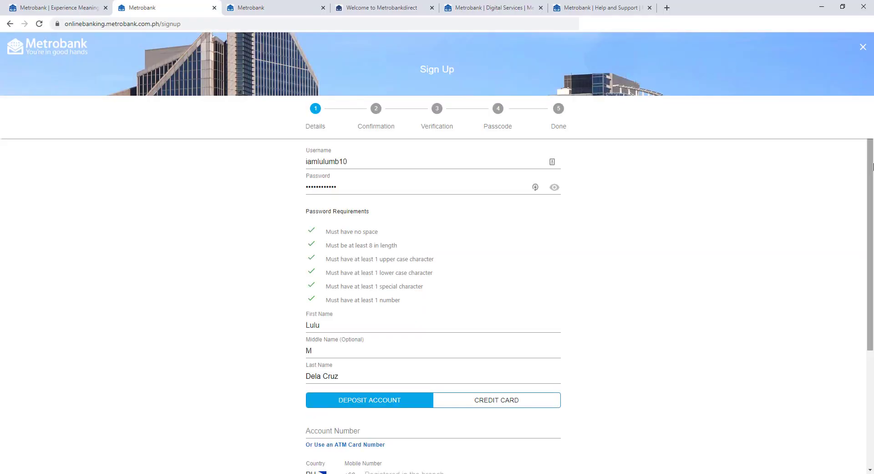
Fill in first, middle and last names and choose Credit Card as the account type.
drag(873, 167, 873, 270)
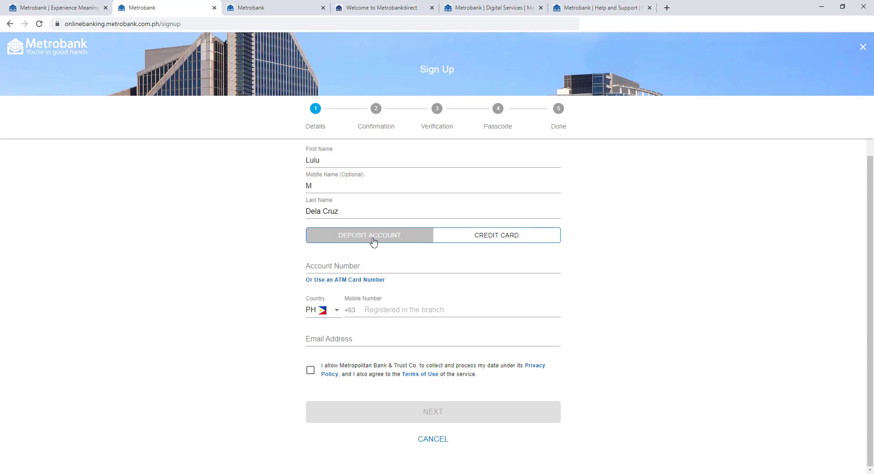
click(465, 240)
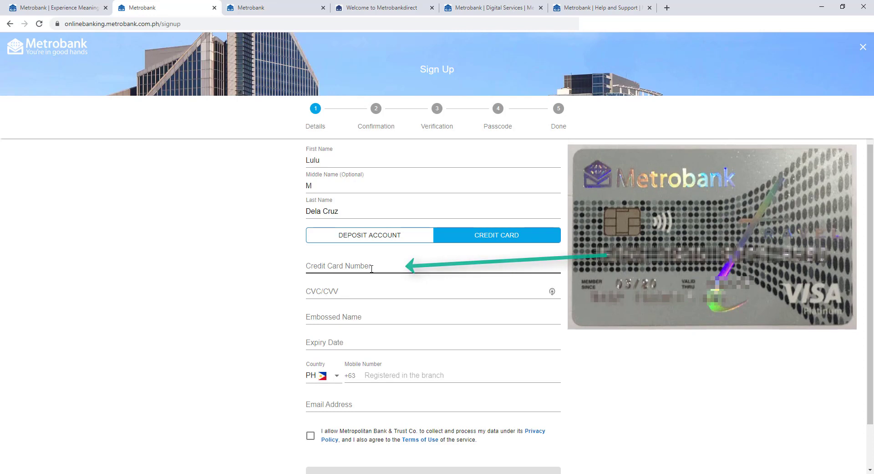
Return to Deposit Account and identify it by ATM card number and PIN instead.
click(339, 294)
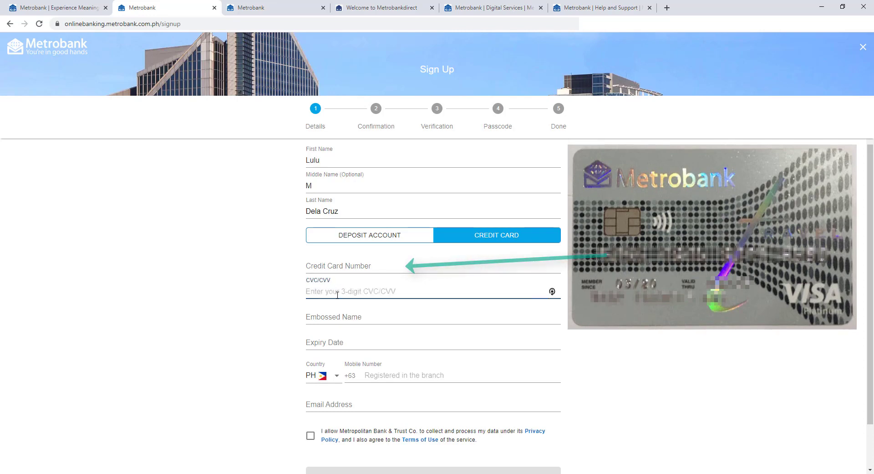
click(328, 316)
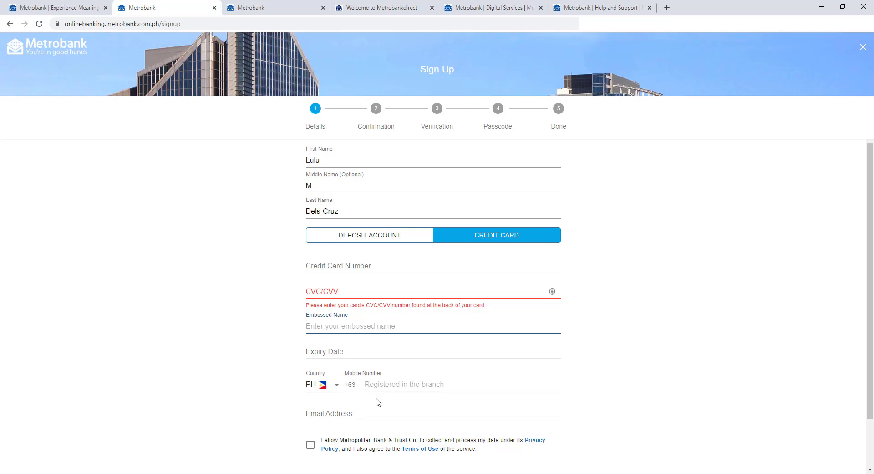
click(390, 234)
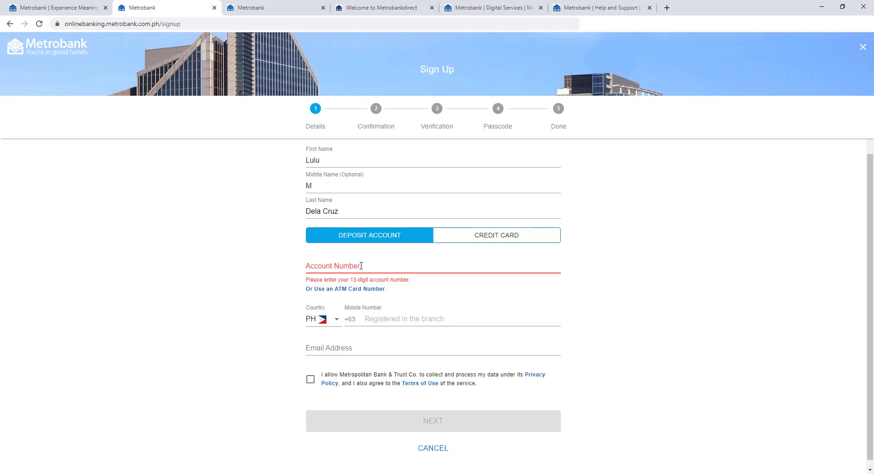
click(336, 289)
Switch back to account-number identification and enter the 13-digit deposit account number.
click(331, 303)
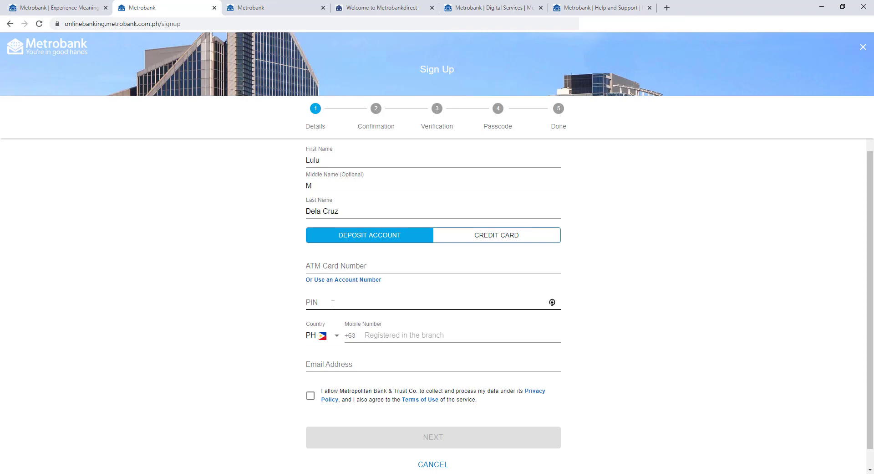
click(355, 266)
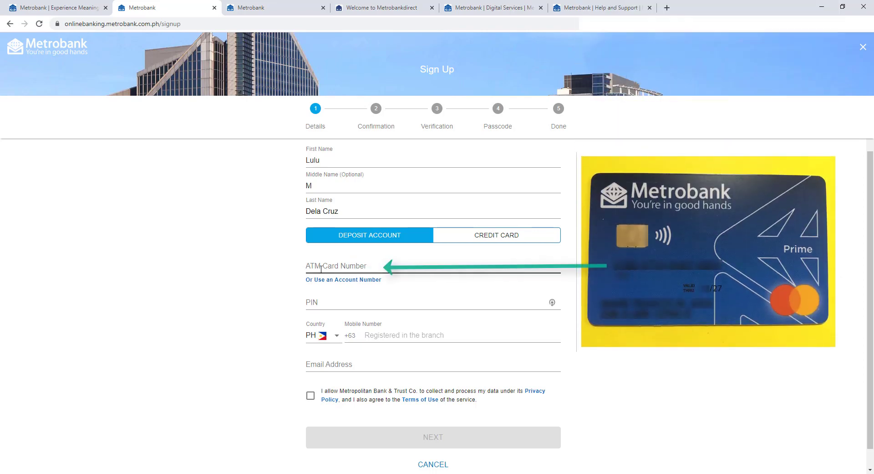
click(324, 302)
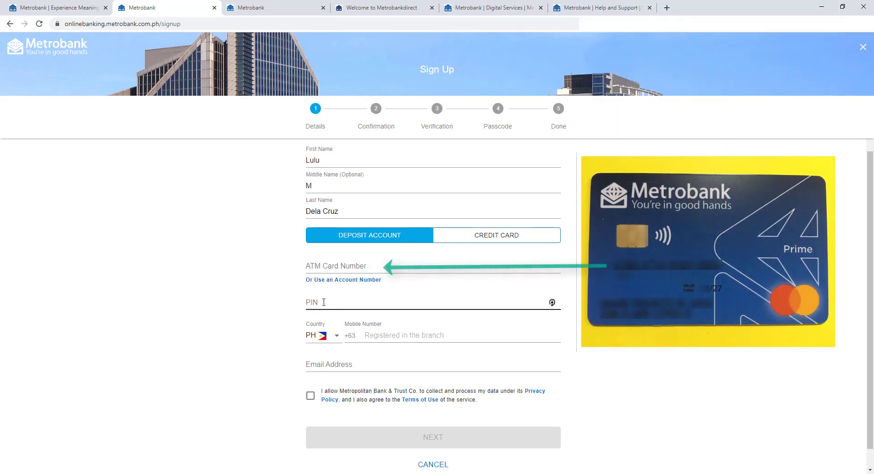
click(330, 281)
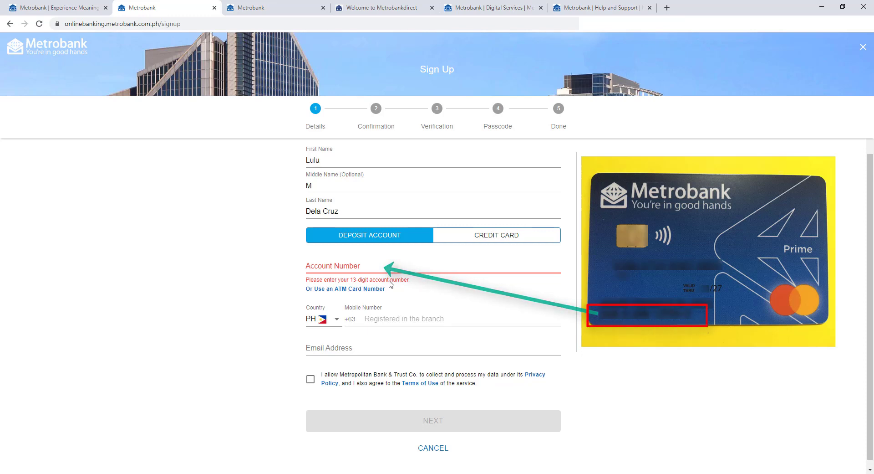
text(1234567890123)
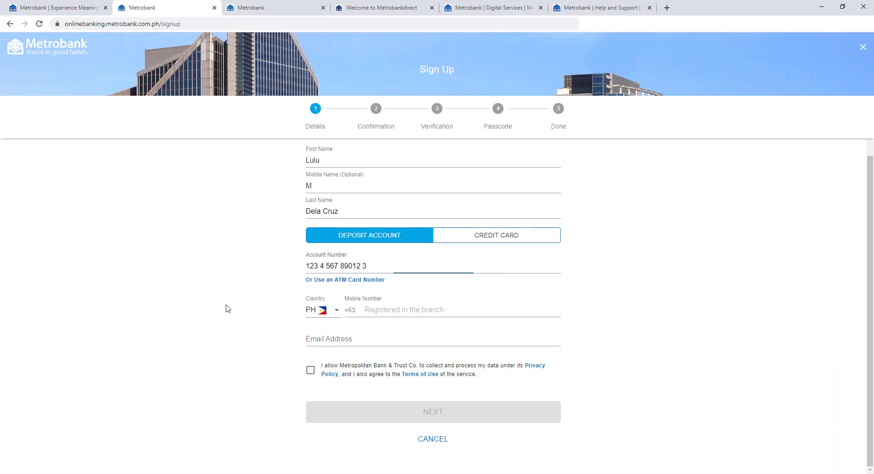
click(394, 312)
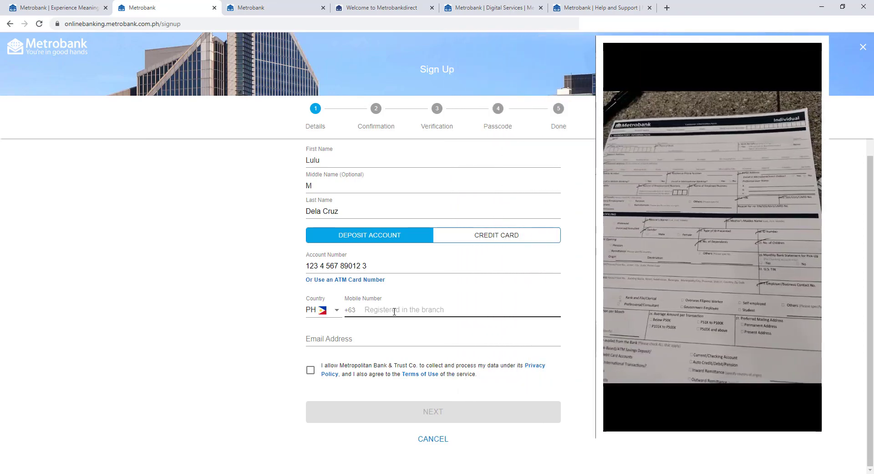
Enter the mobile number, pick the saved email suggestion, and agree to privacy and terms.
text(9991234567)
click(348, 339)
click(339, 359)
click(232, 352)
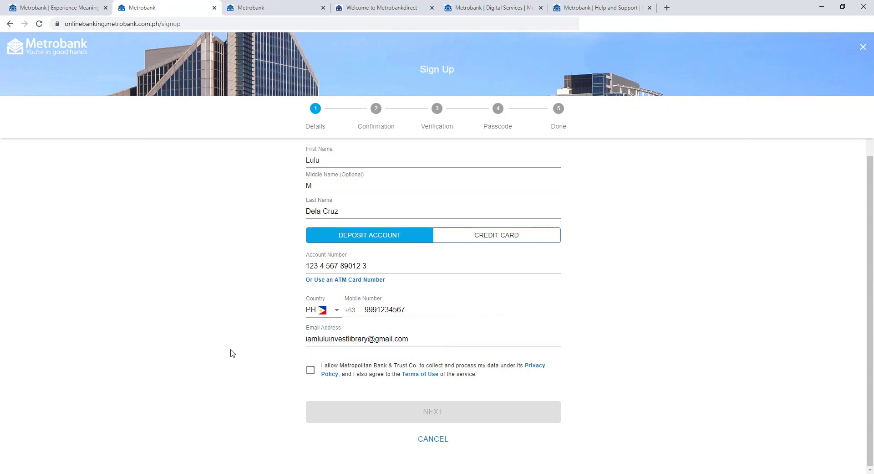
scroll(249, 351, up, 3)
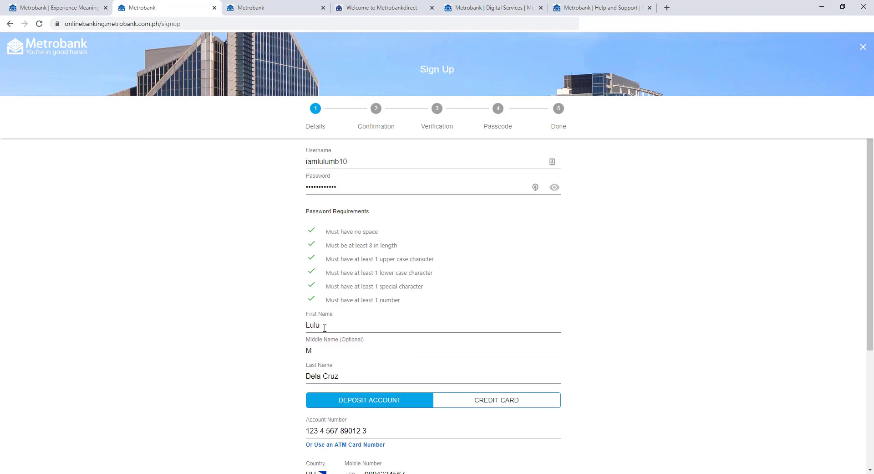
scroll(592, 282, down, 3)
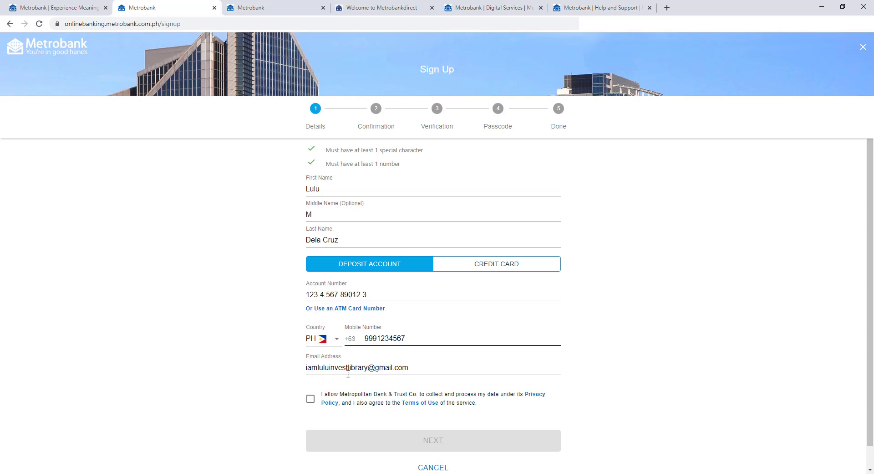
click(310, 399)
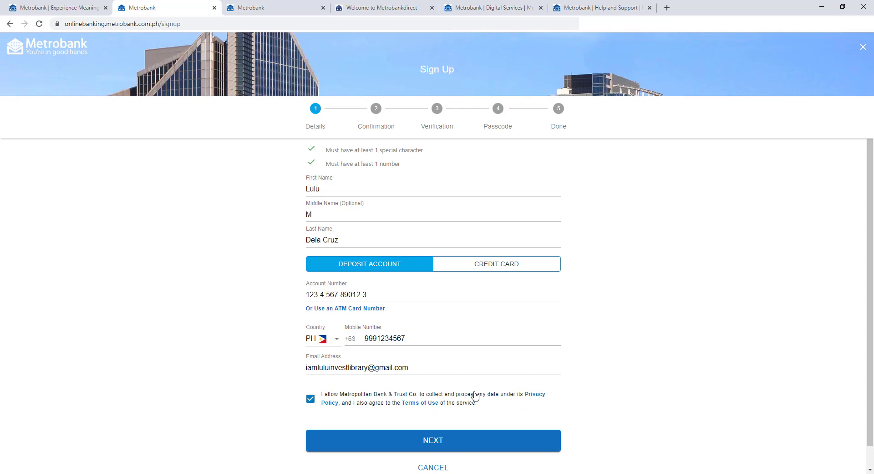
Proceed to Confirmation, check the password in the summary, then view the Help and Support FAQ.
click(438, 444)
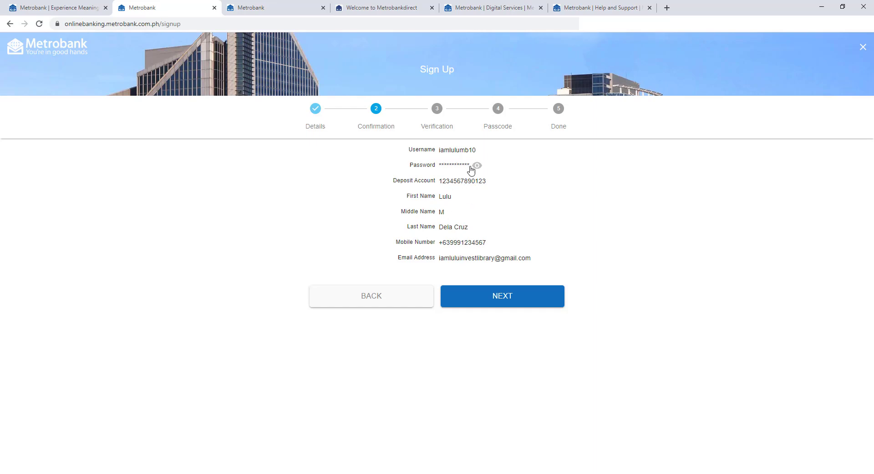
click(476, 166)
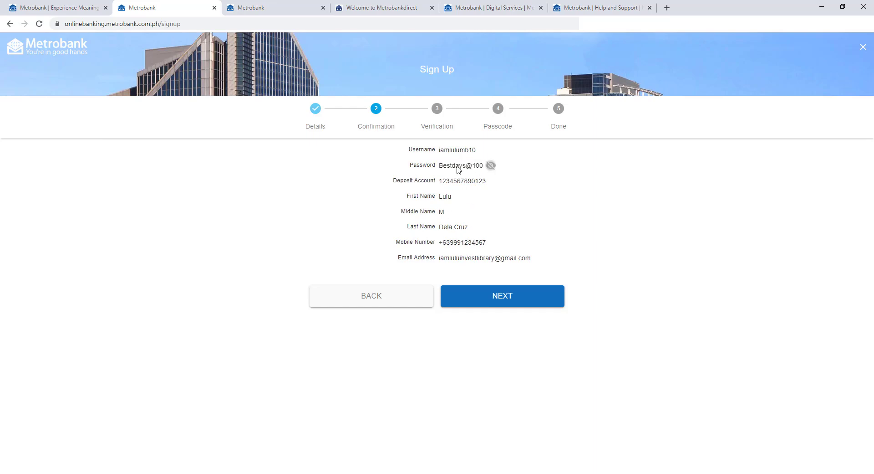
click(490, 165)
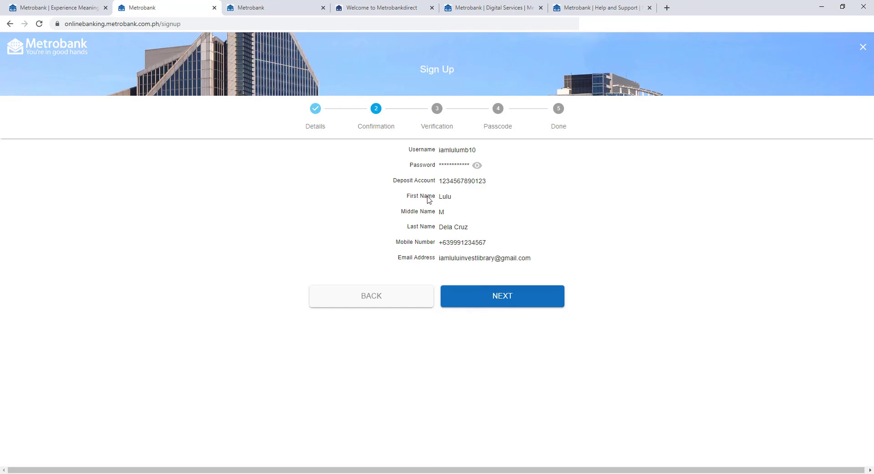
click(577, 8)
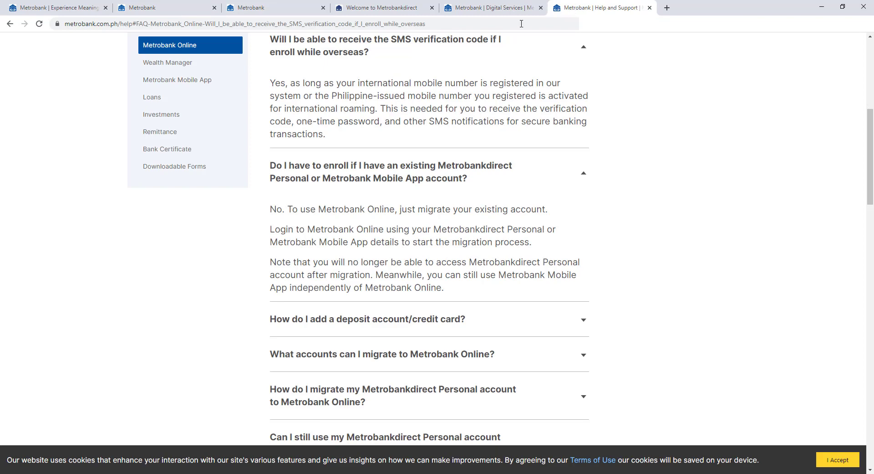
Leave the Help and Support FAQ and return to the Metrobank Online sign-up tab.
drag(125, 24, 165, 54)
click(165, 53)
click(281, 6)
click(199, 6)
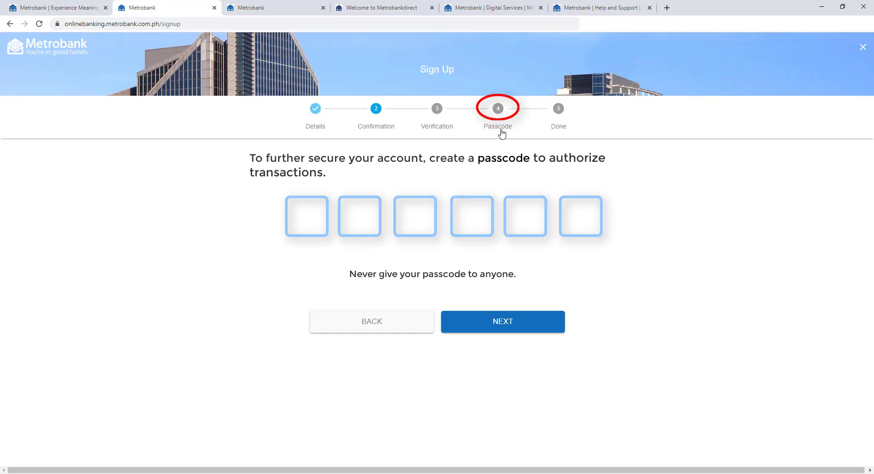
On the Digital Services page, highlight the passcode-to-authorize-transactions benefit.
click(476, 9)
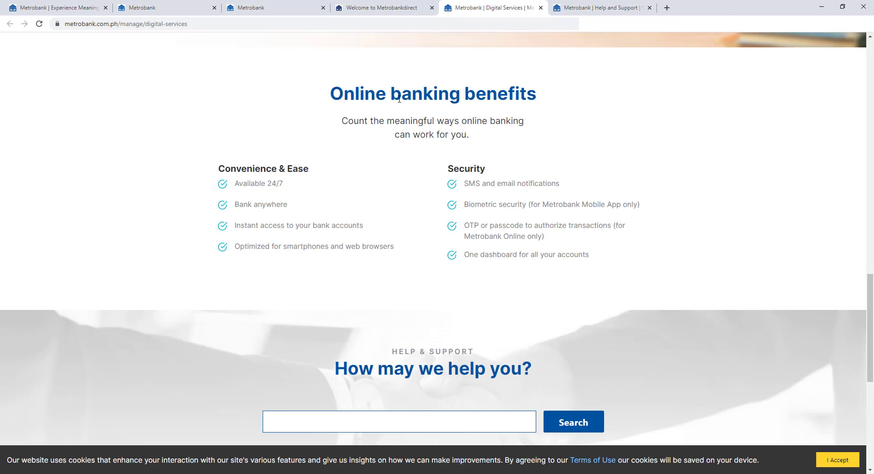
drag(476, 224, 595, 226)
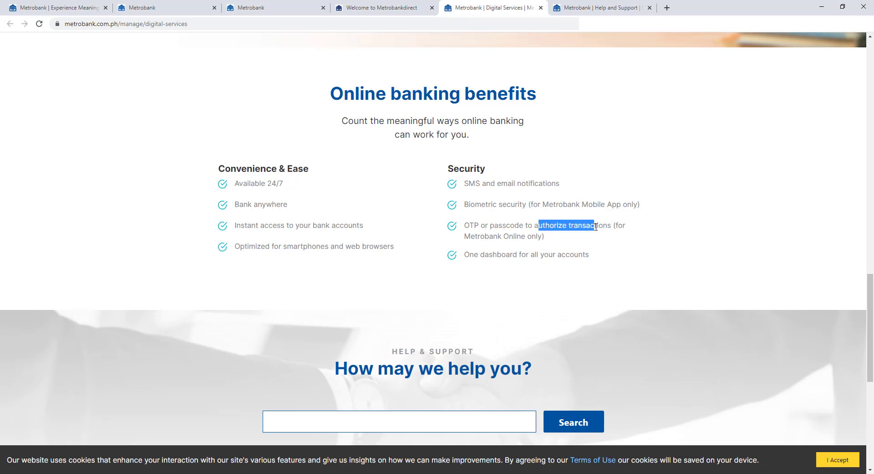